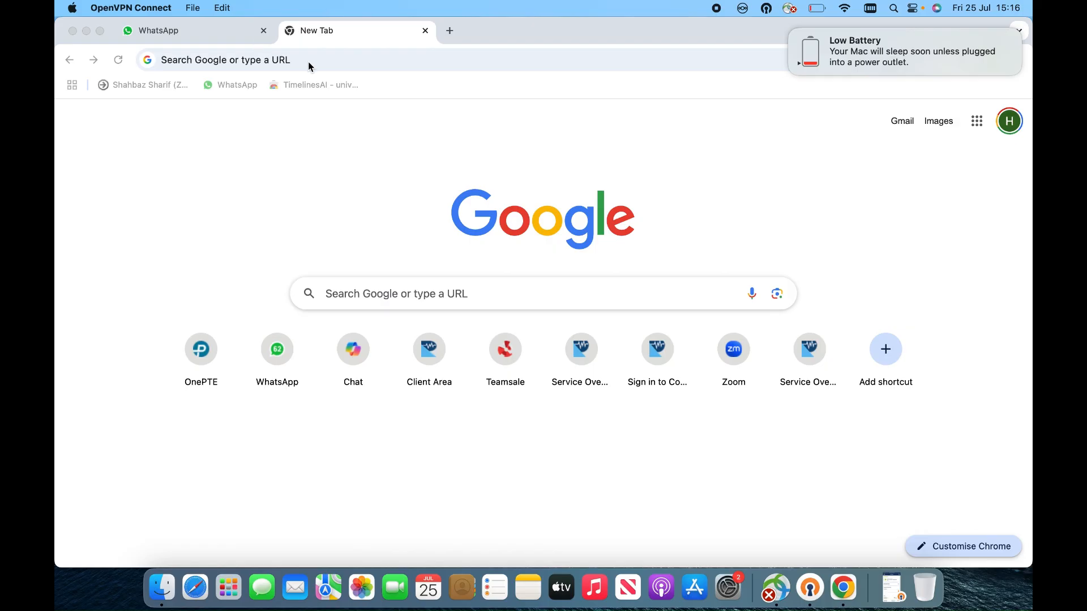
Step: Load 192.168.10.89 in Chrome, and after the privacy error launch Safari instead
{"action": "left_click", "coordinate": [338, 64]}
{"action": "left_click", "coordinate": [369, 63]}
{"action": "type", "text": "10"}
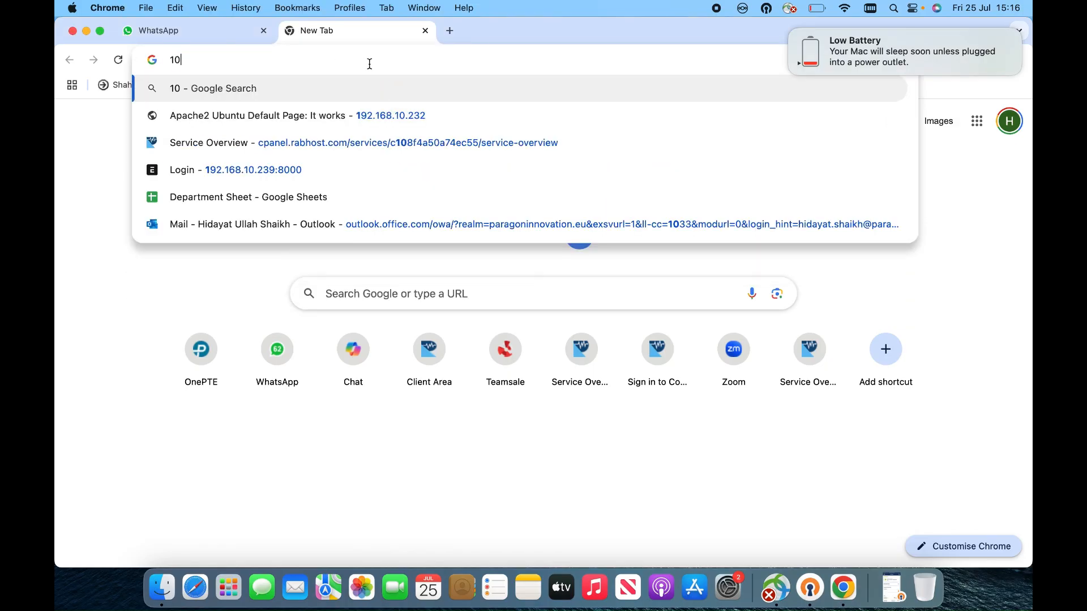
{"action": "type", "text": "."}
{"action": "key", "text": "BackSpace"}
{"action": "key", "text": "BackSpace"}
{"action": "key", "text": "BackSpace"}
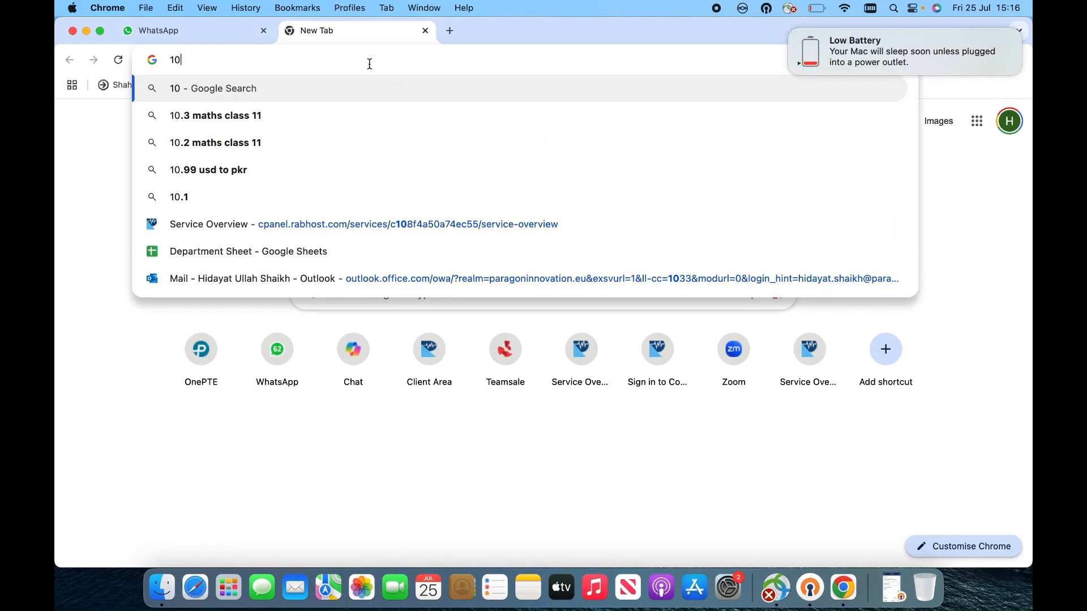
{"action": "type", "text": "192"}
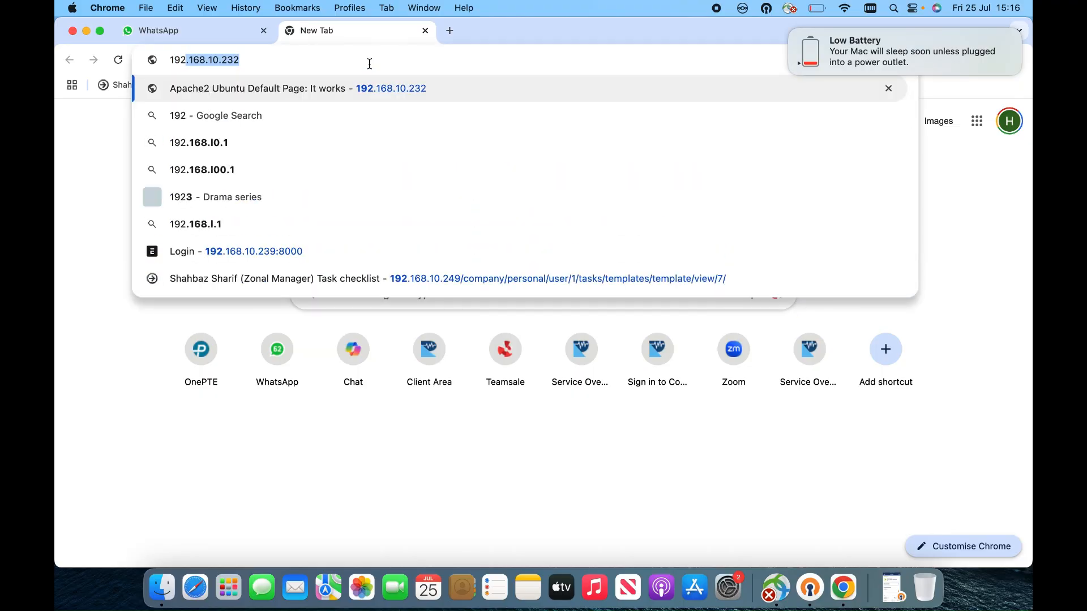
{"action": "key", "text": "Right"}
{"action": "key", "text": "BackSpace"}
{"action": "key", "text": "BackSpace"}
{"action": "key", "text": "BackSpace"}
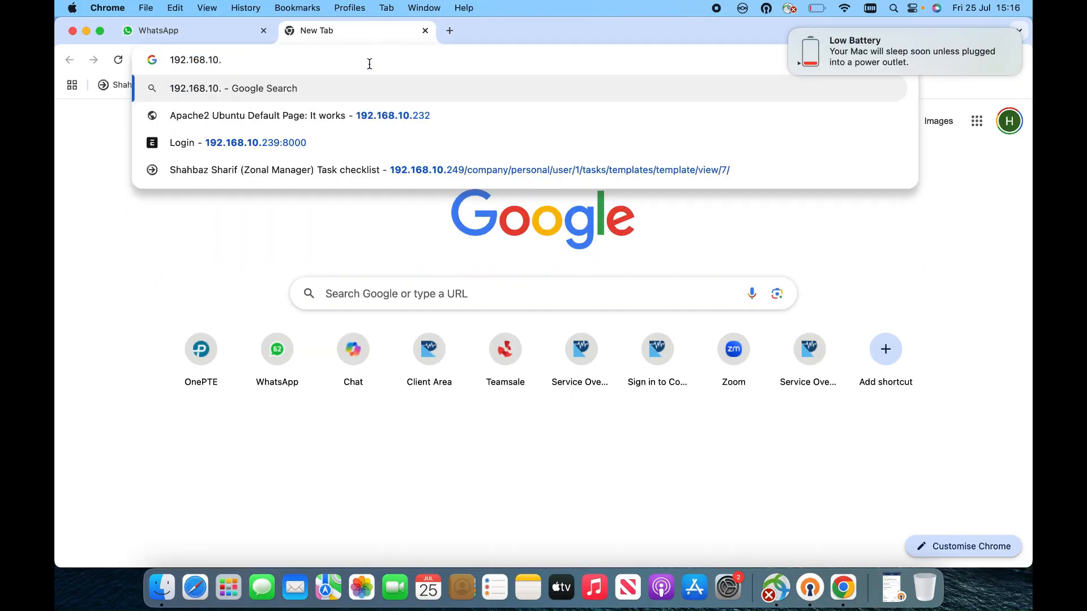
{"action": "type", "text": "89"}
{"action": "key", "text": "Return"}
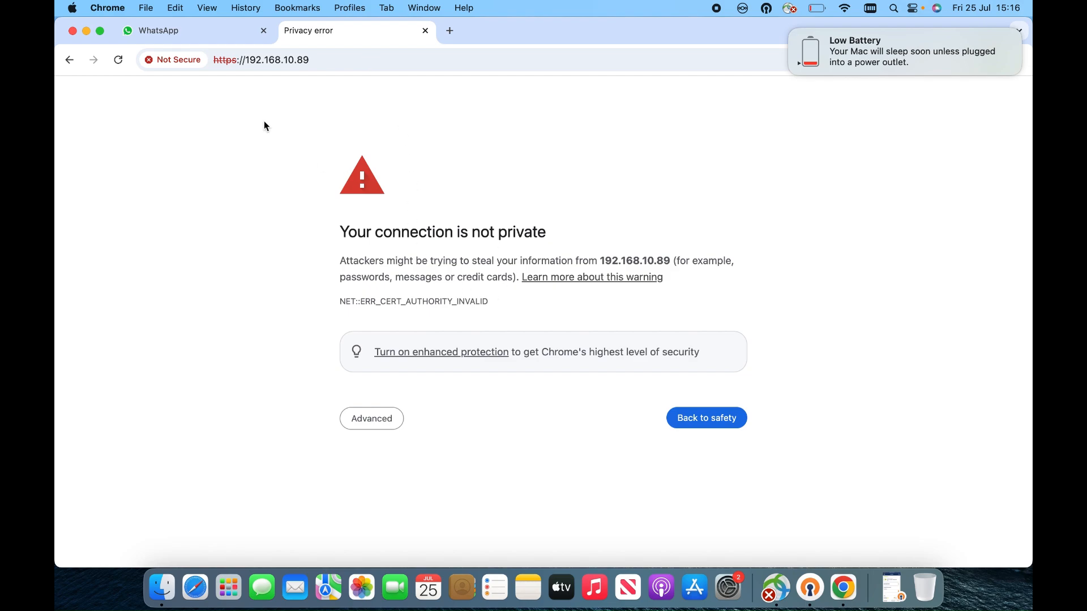
{"action": "left_click", "coordinate": [195, 587]}
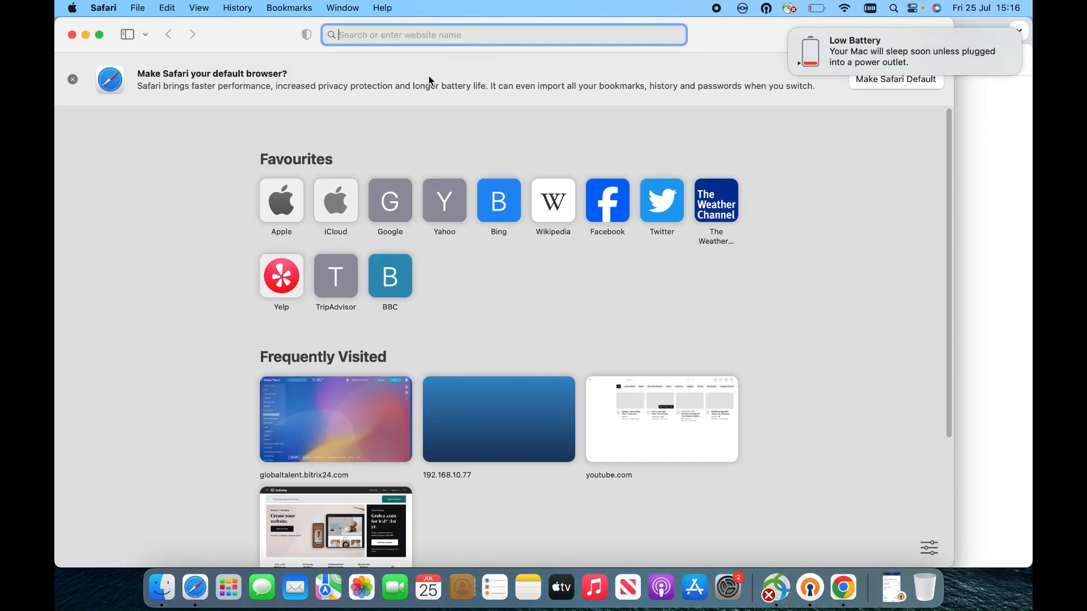
Step: Edit the frequently visited 192.168.10.77 address in Safari to 192.168.10.89 and load it
{"action": "left_click", "coordinate": [505, 437]}
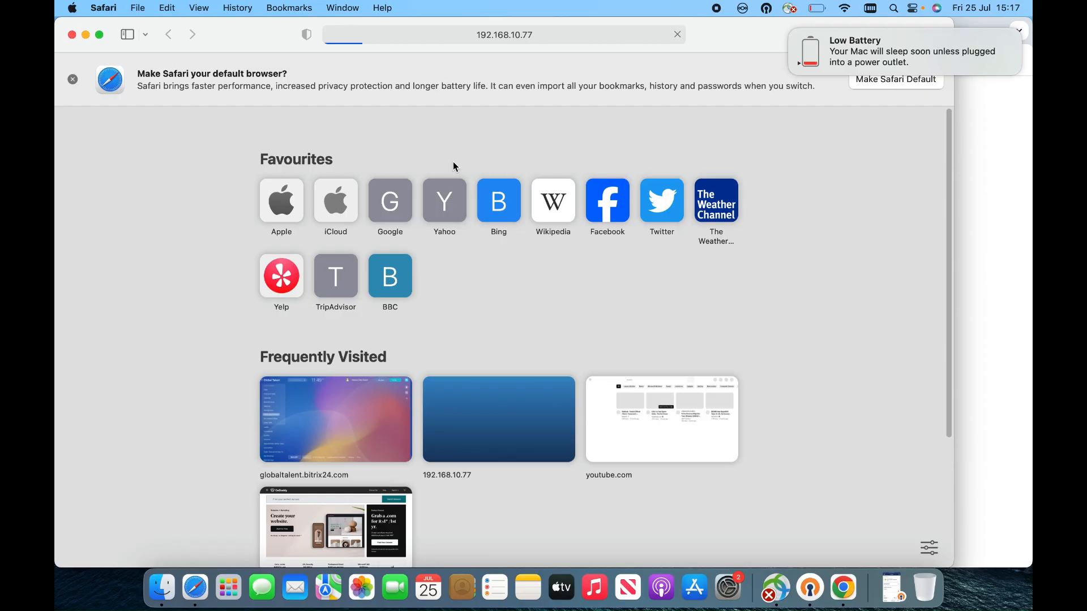
{"action": "left_click", "coordinate": [564, 37]}
{"action": "left_click", "coordinate": [501, 37]}
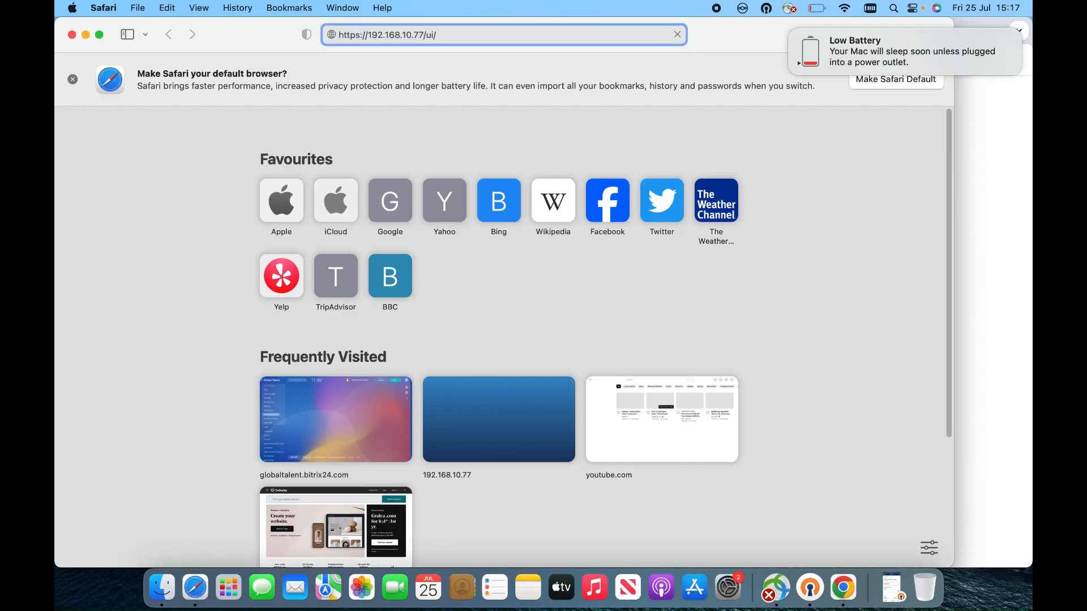
{"action": "key", "text": "BackSpace"}
{"action": "key", "text": "BackSpace"}
{"action": "type", "text": "69"}
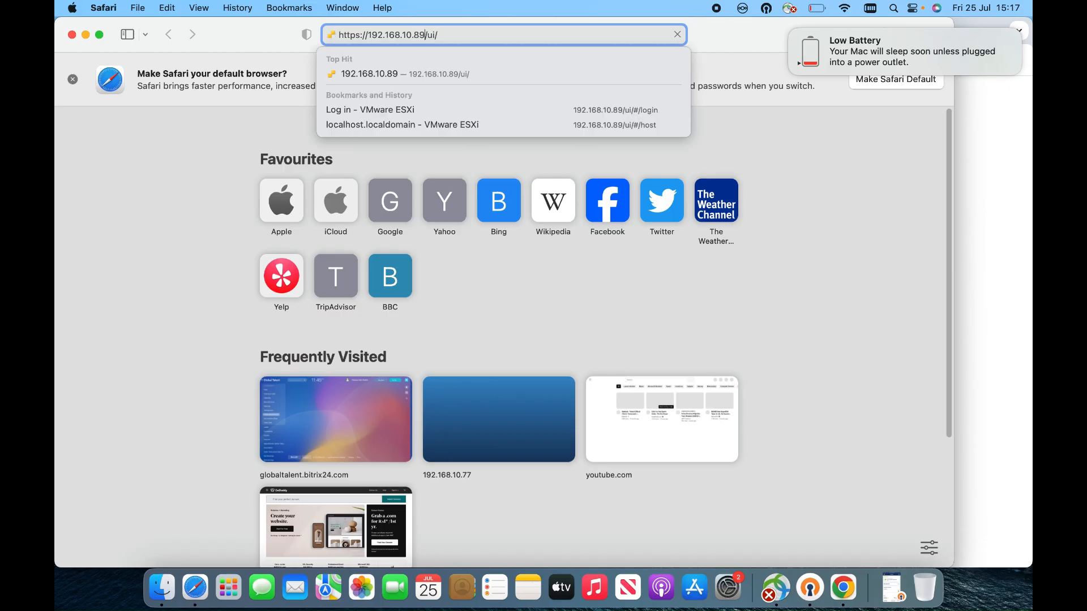
{"action": "key", "text": "Return"}
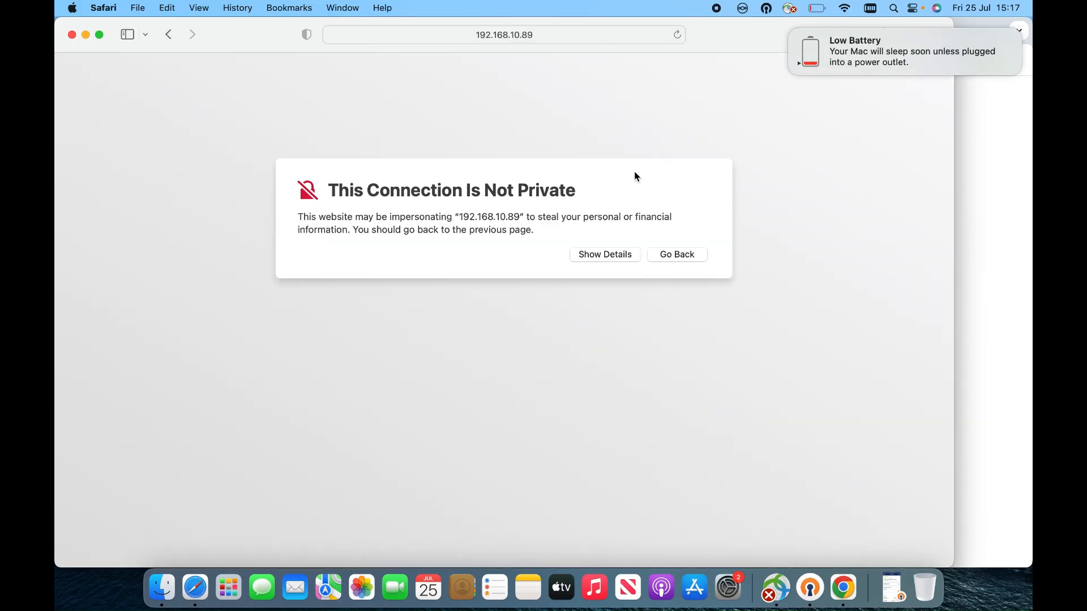
Step: Bypass the certificate warning via Show Details and confirm visiting the website
{"action": "left_click", "coordinate": [602, 258]}
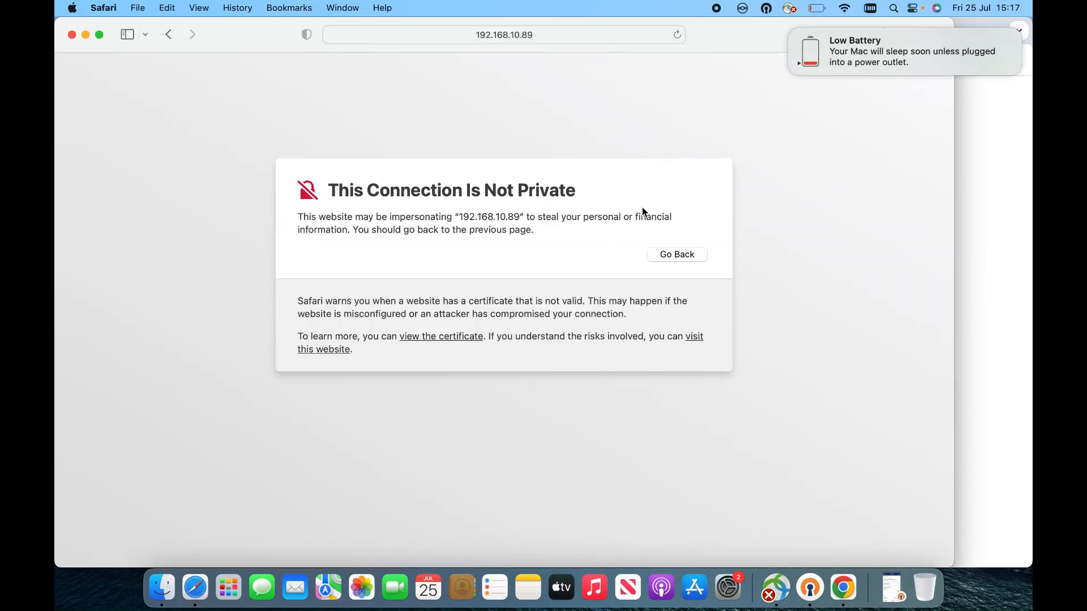
{"action": "left_click", "coordinate": [351, 350]}
{"action": "left_click", "coordinate": [540, 344]}
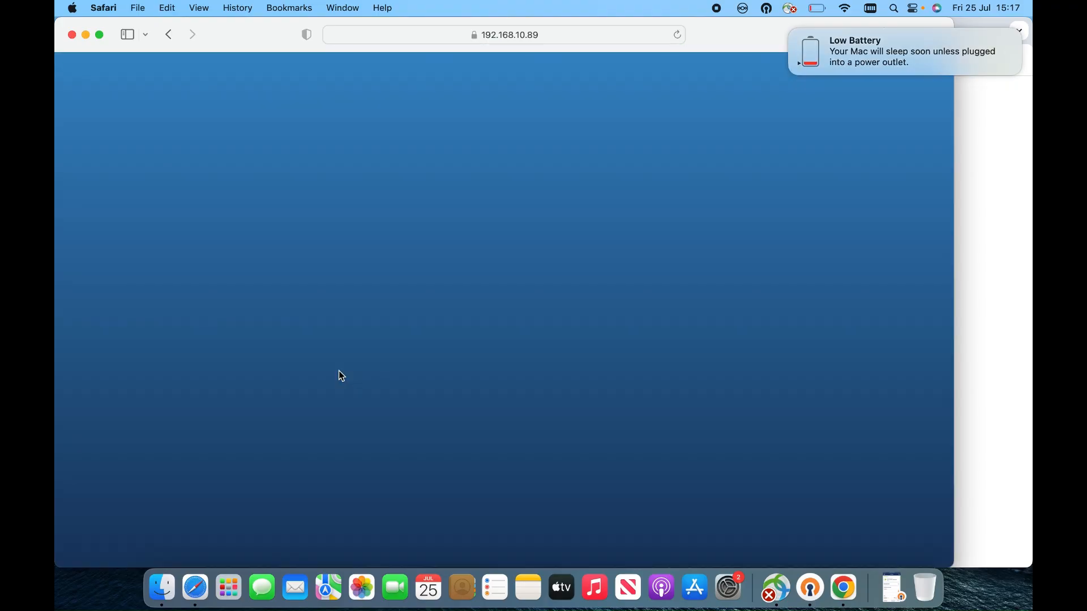
Step: Log in with user name root and the account password, then retype the rejected password
{"action": "left_click", "coordinate": [232, 286]}
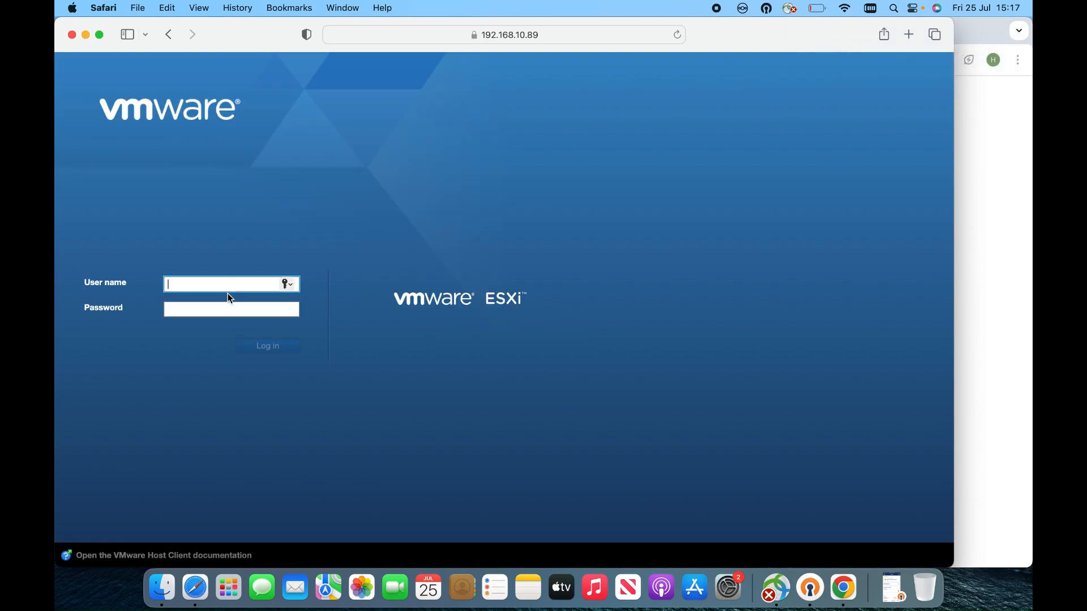
{"action": "type", "text": "root"}
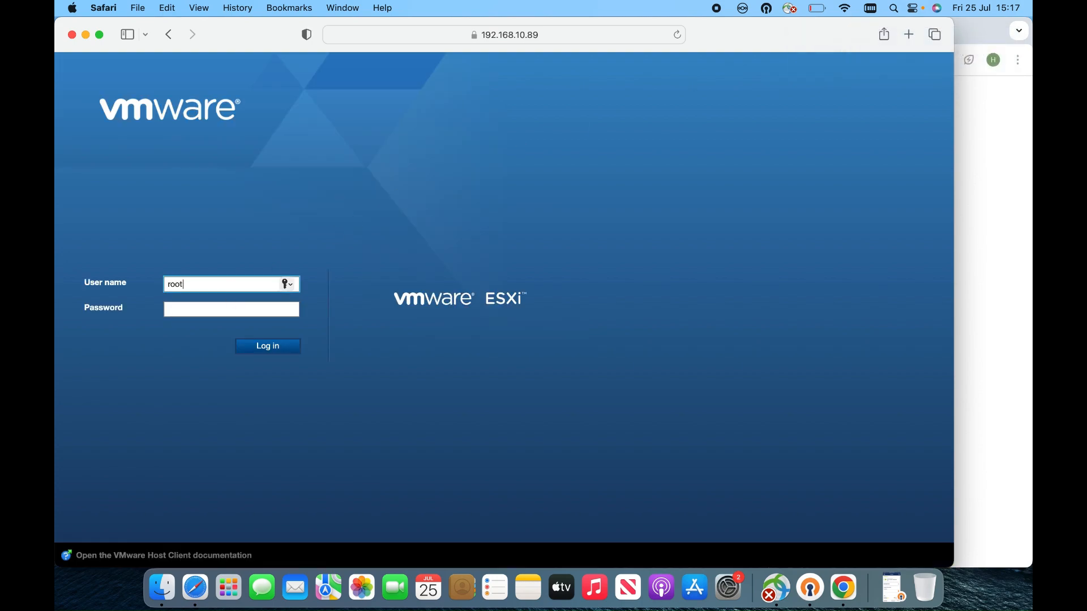
{"action": "key", "text": "Tab"}
{"action": "type", "text": "••"}
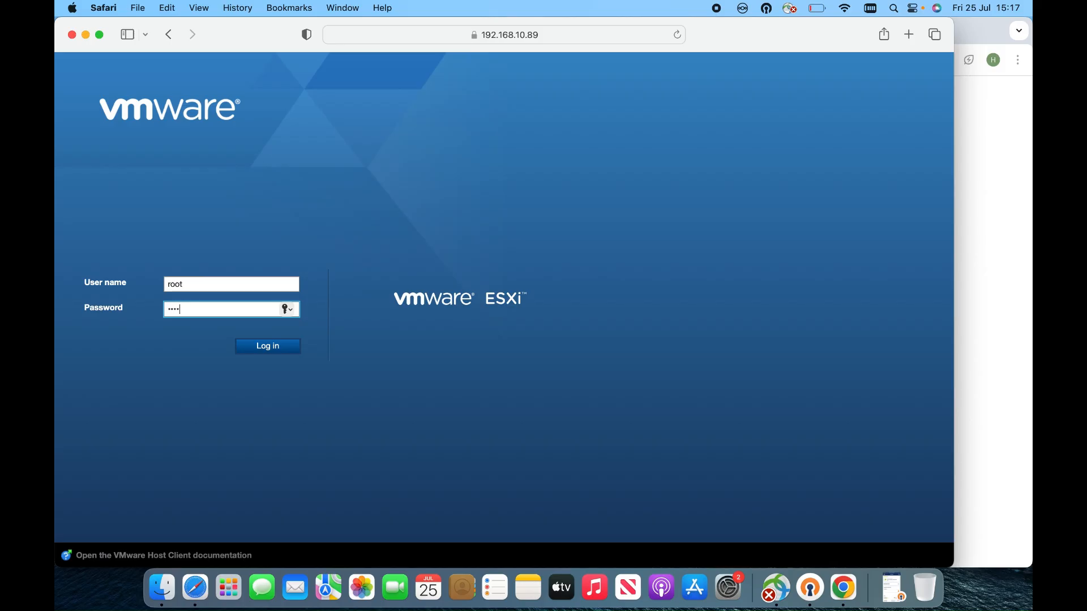
{"action": "type", "text": "•••••••"}
{"action": "key", "text": "Return"}
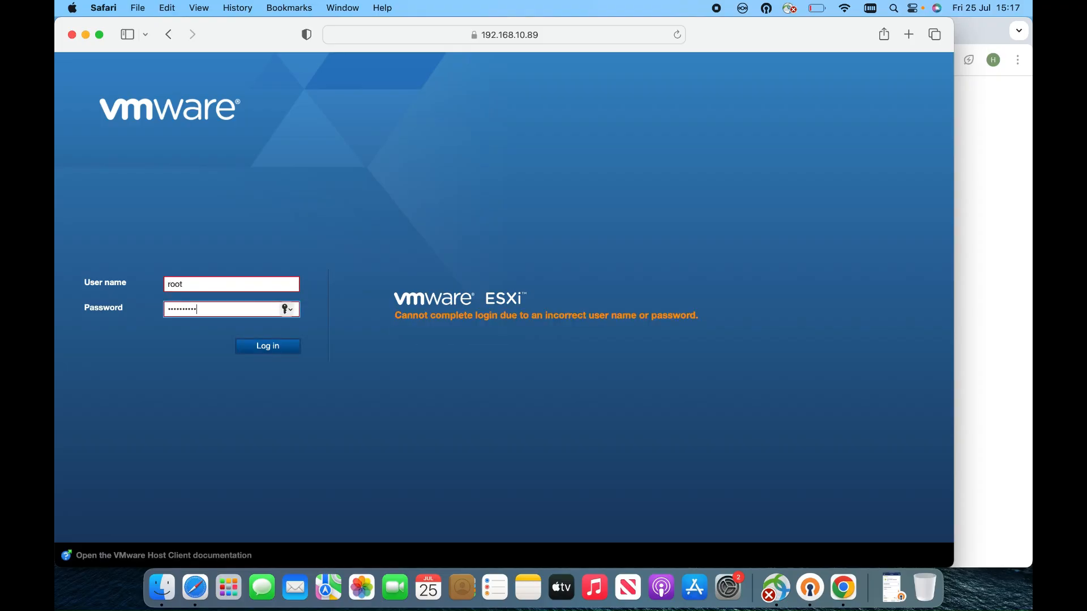
{"action": "left_click_drag", "start_coordinate": [234, 310], "coordinate": [56, 283]}
{"action": "type", "text": "aaaaa"}
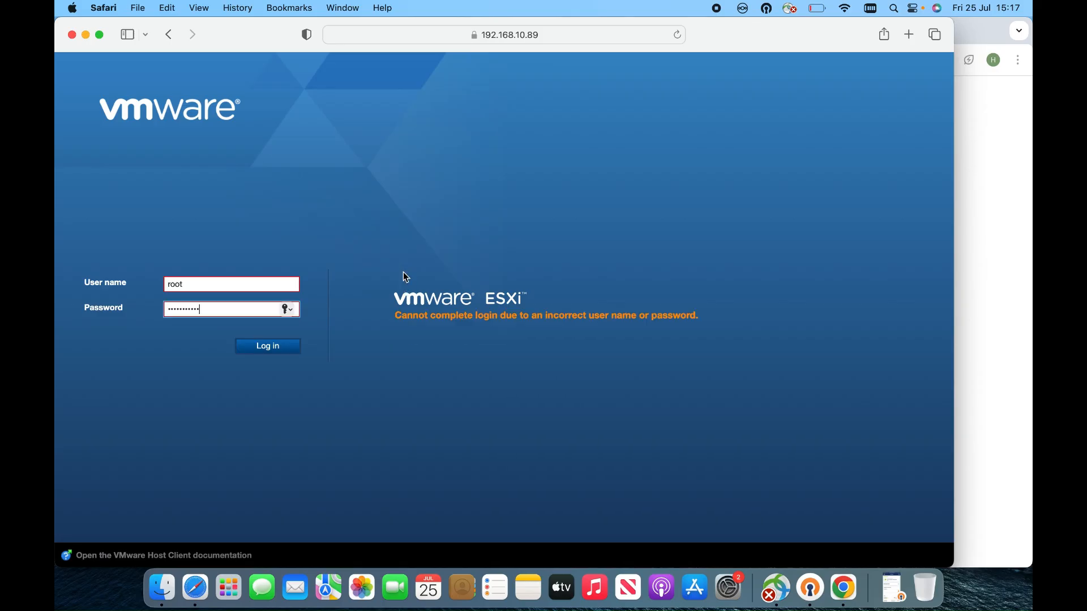
Step: Replace the rejected password with the correct one, log in as root, and decline saving it
{"action": "left_click_drag", "start_coordinate": [221, 310], "coordinate": [57, 273]}
{"action": "type", "text": "••••••••••"}
{"action": "key", "text": "Return"}
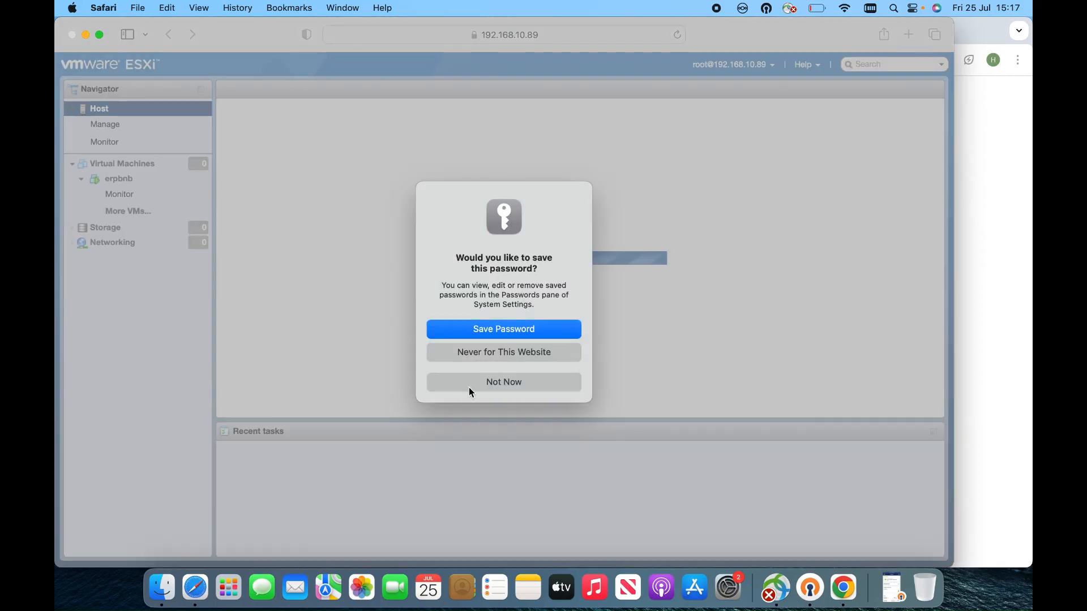
{"action": "left_click", "coordinate": [473, 384]}
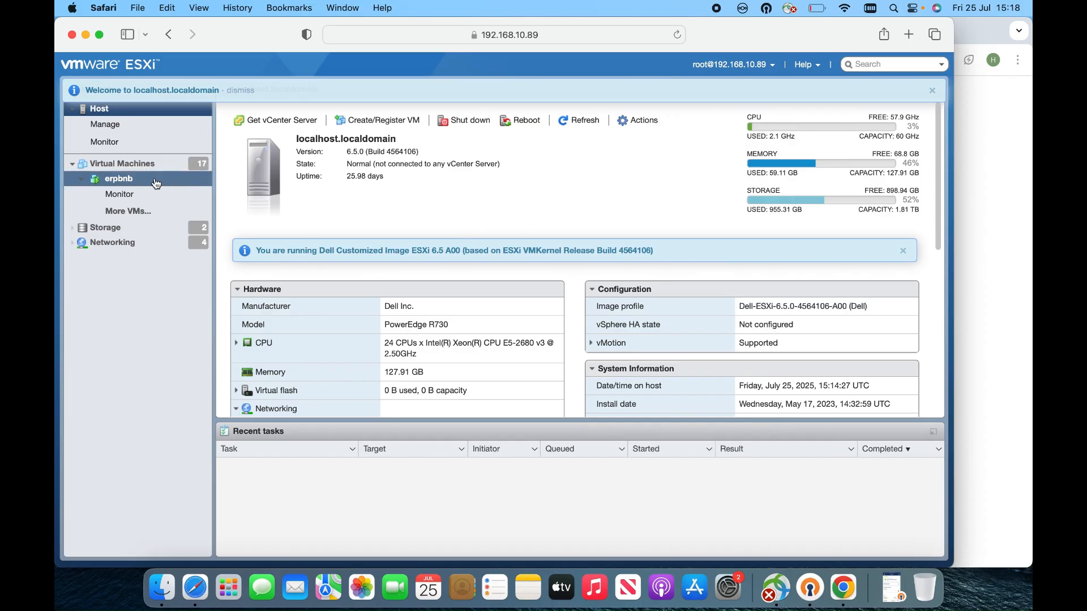
Step: Open the Kaali Linux virtual machine's page from the Virtual Machines list
{"action": "left_click", "coordinate": [152, 165]}
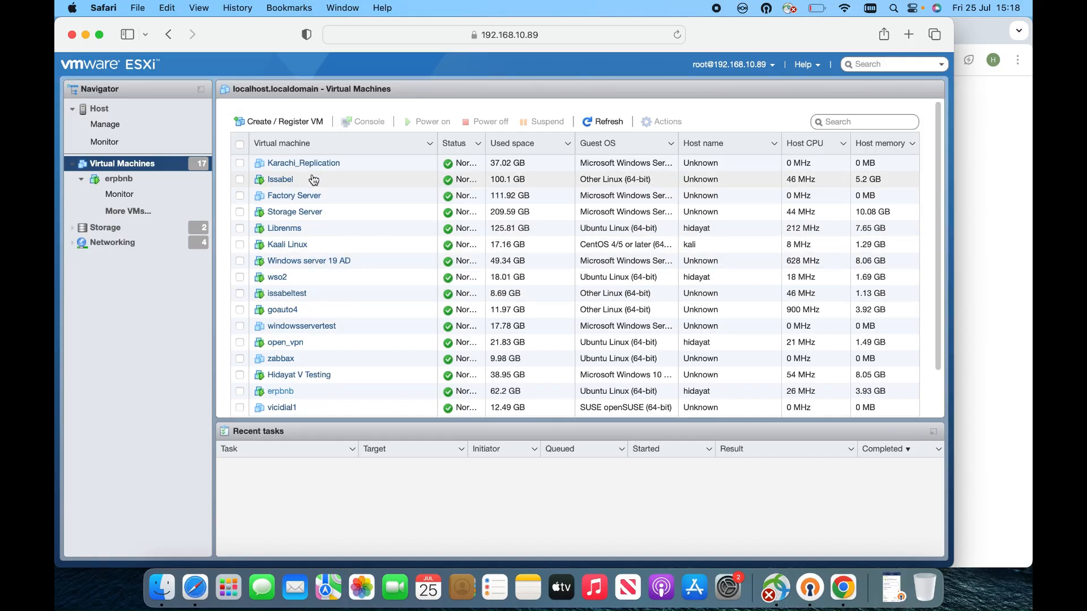
{"action": "left_click", "coordinate": [304, 247]}
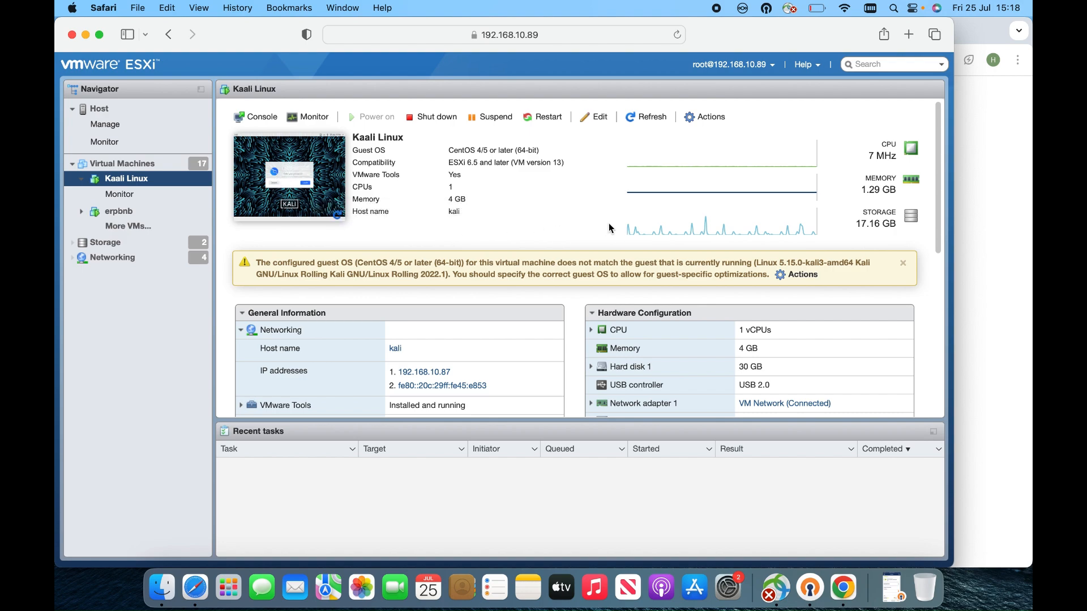
Step: Take a snapshot of Kaali Linux named 'Kal_25Jul' via Actions > Snapshots
{"action": "left_click", "coordinate": [705, 118]}
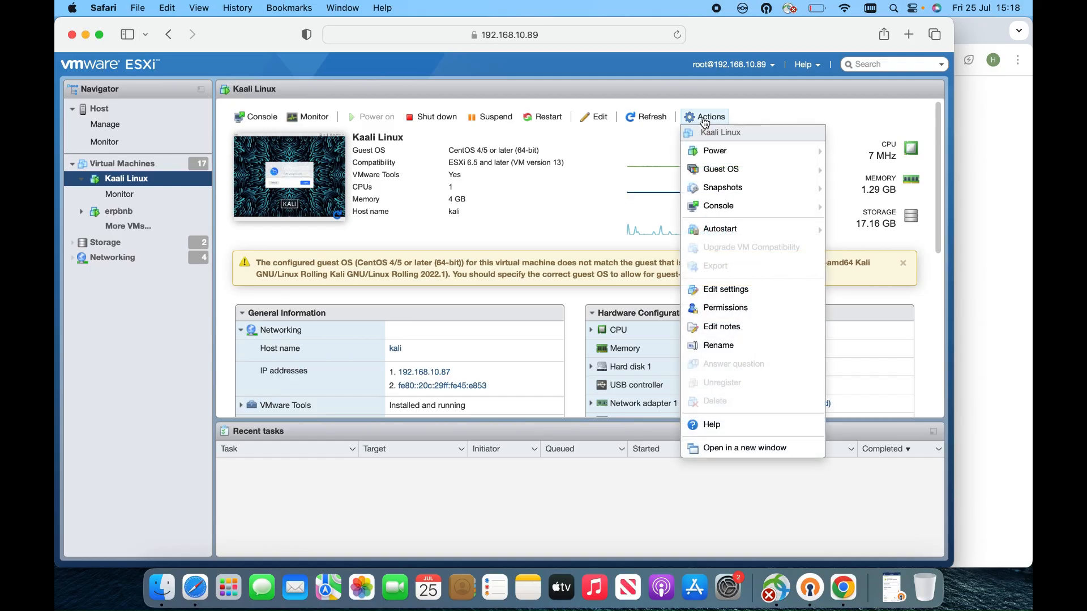
{"action": "mouse_move", "coordinate": [715, 169]}
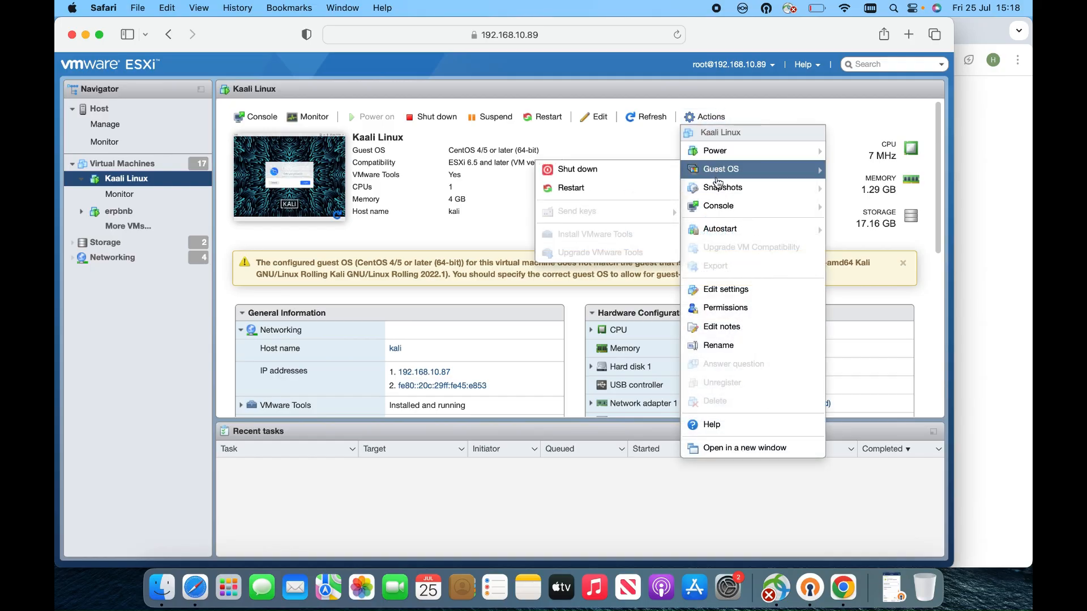
{"action": "mouse_move", "coordinate": [720, 192]}
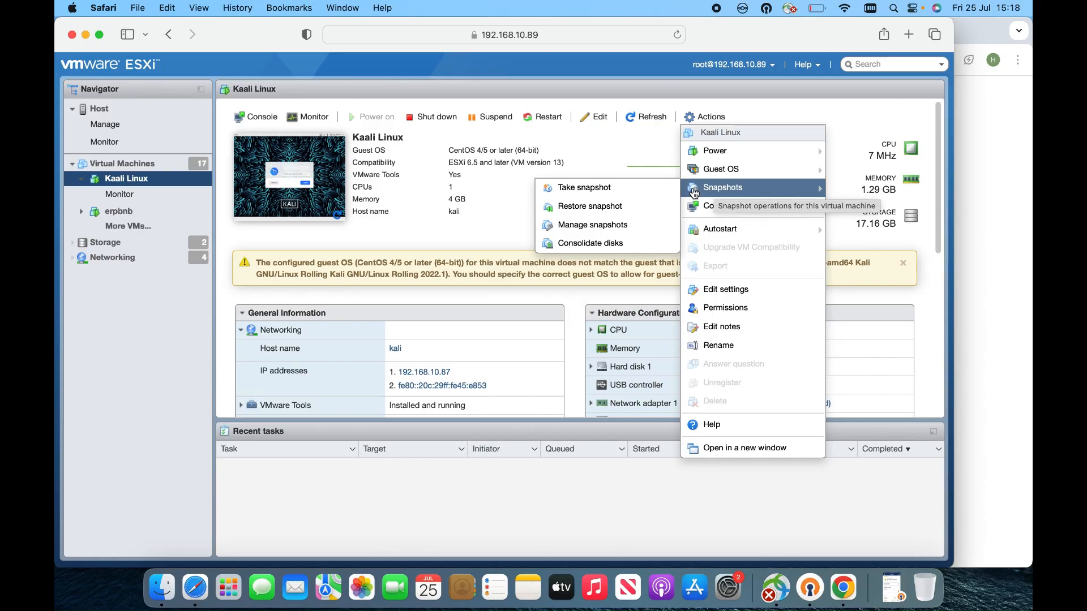
{"action": "left_click", "coordinate": [638, 190]}
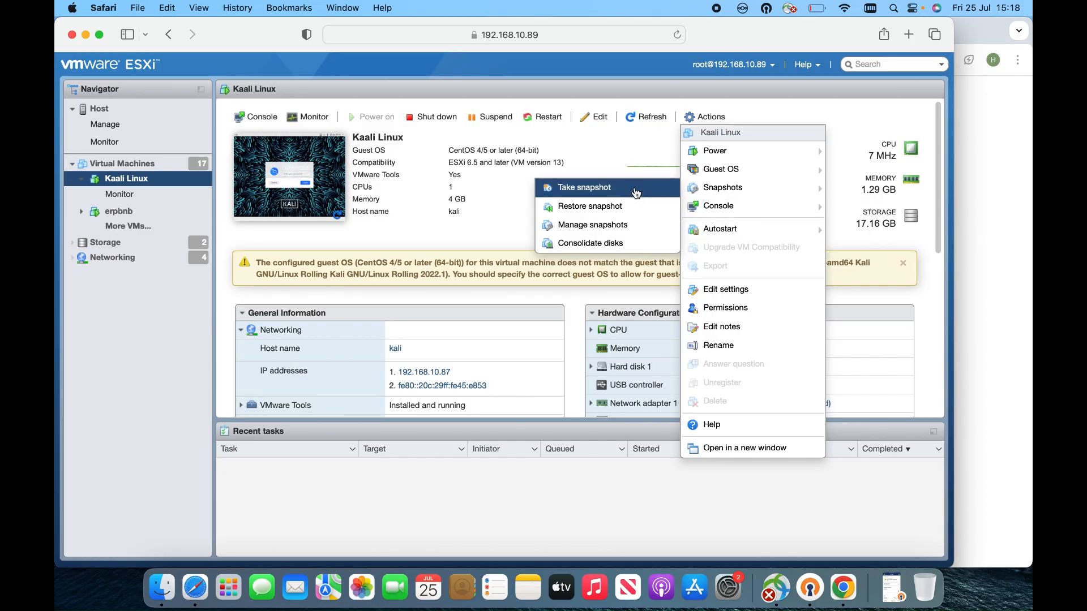
{"action": "left_click", "coordinate": [533, 239]}
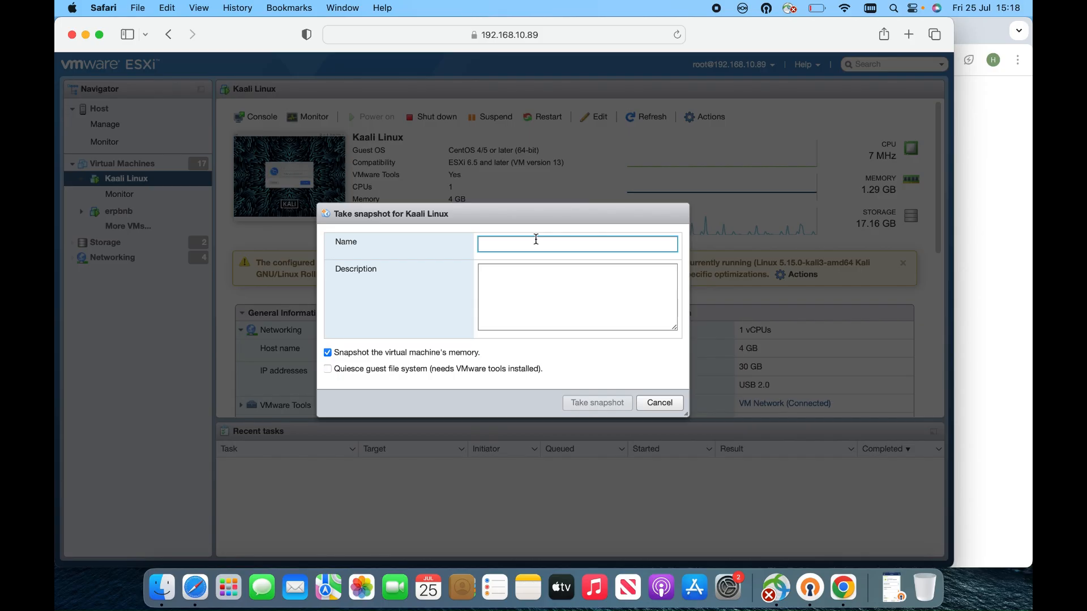
{"action": "type", "text": "Kal"}
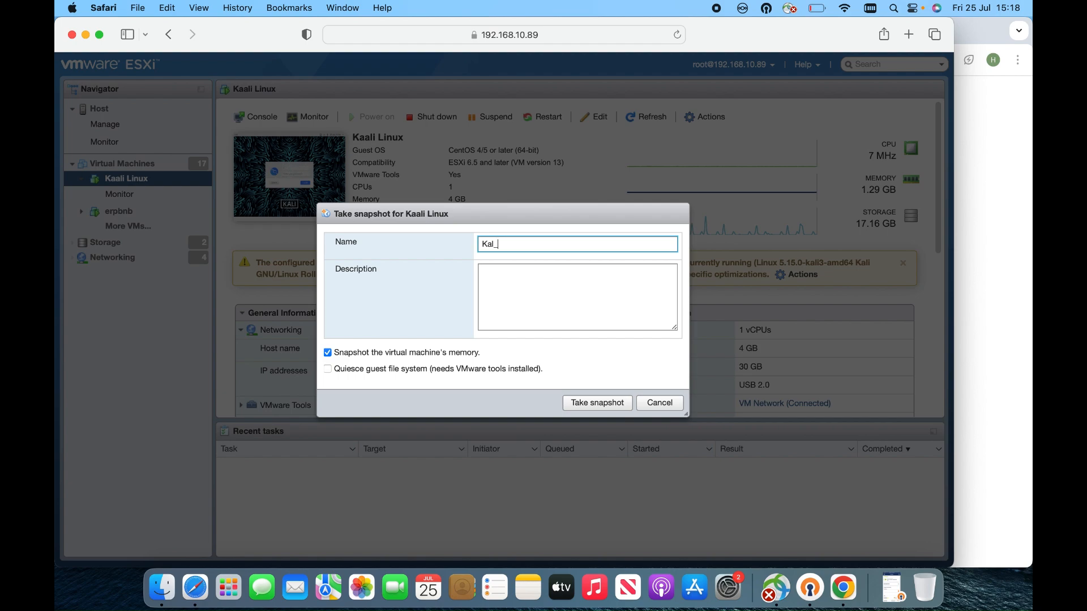
{"action": "type", "text": "_25Jul"}
{"action": "left_click", "coordinate": [597, 404]}
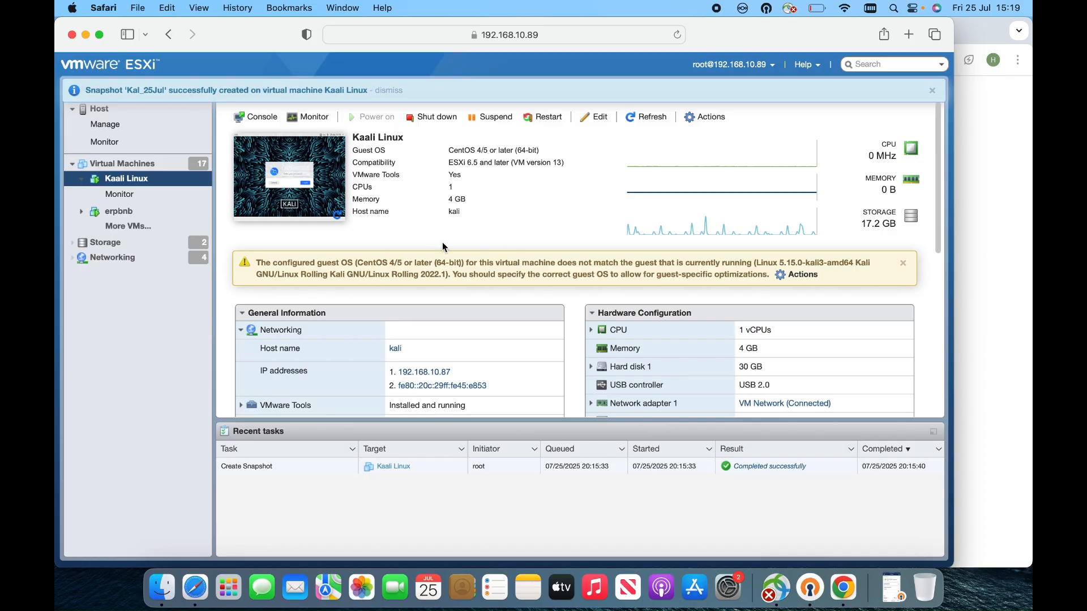
Step: Once the Create Snapshot task completes, go back to the Kaali Linux page via Virtual Machines
{"action": "left_click", "coordinate": [141, 167]}
{"action": "left_click", "coordinate": [139, 181]}
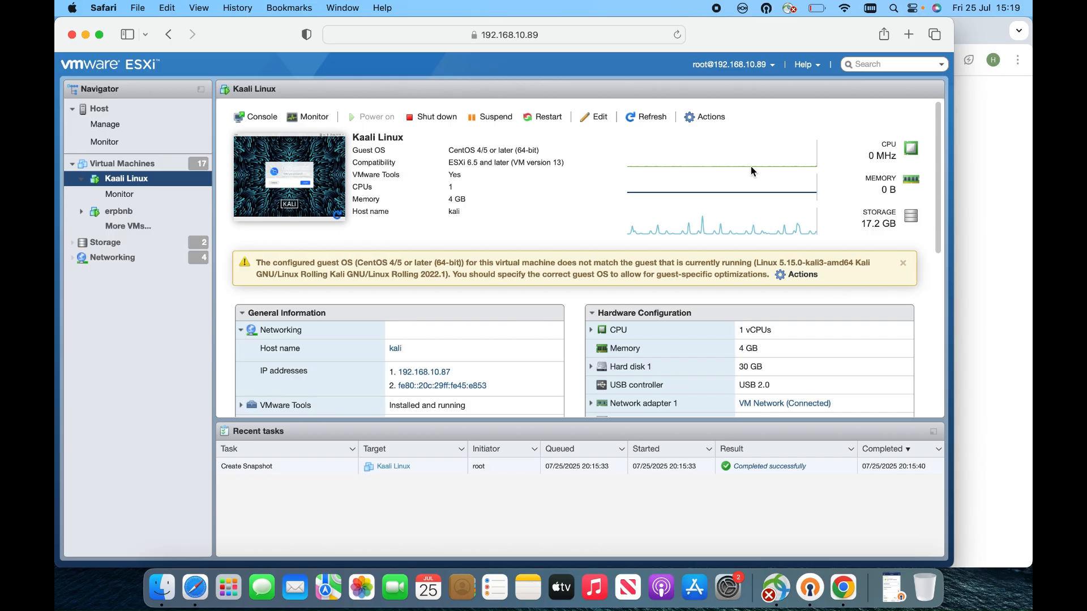
{"action": "left_click", "coordinate": [712, 120]}
Step: Open Manage snapshots for Kaali Linux from the Snapshots submenu
{"action": "mouse_move", "coordinate": [735, 210]}
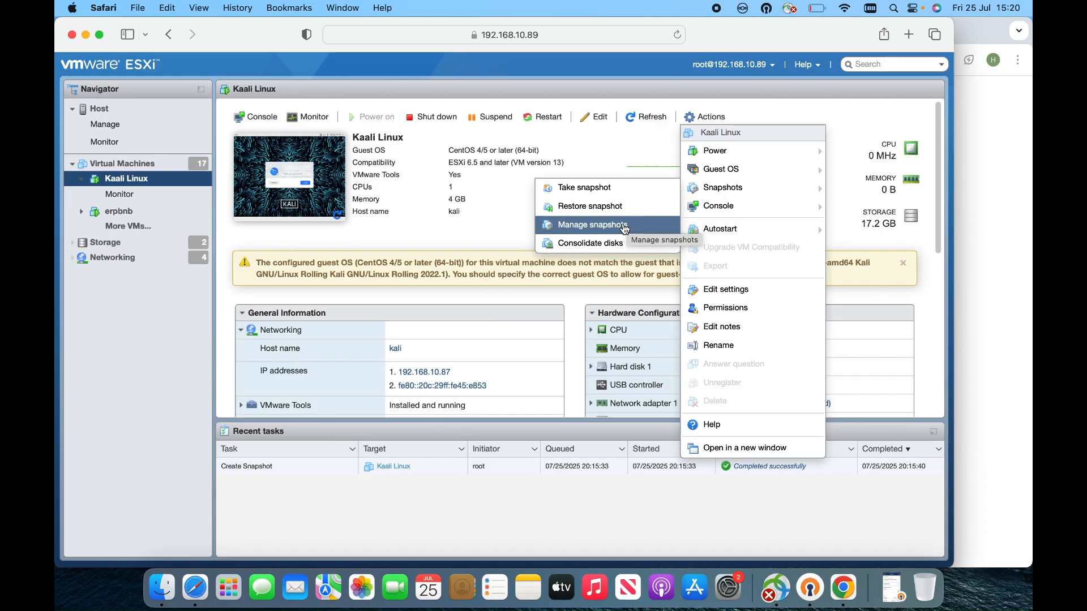
{"action": "left_click", "coordinate": [625, 228]}
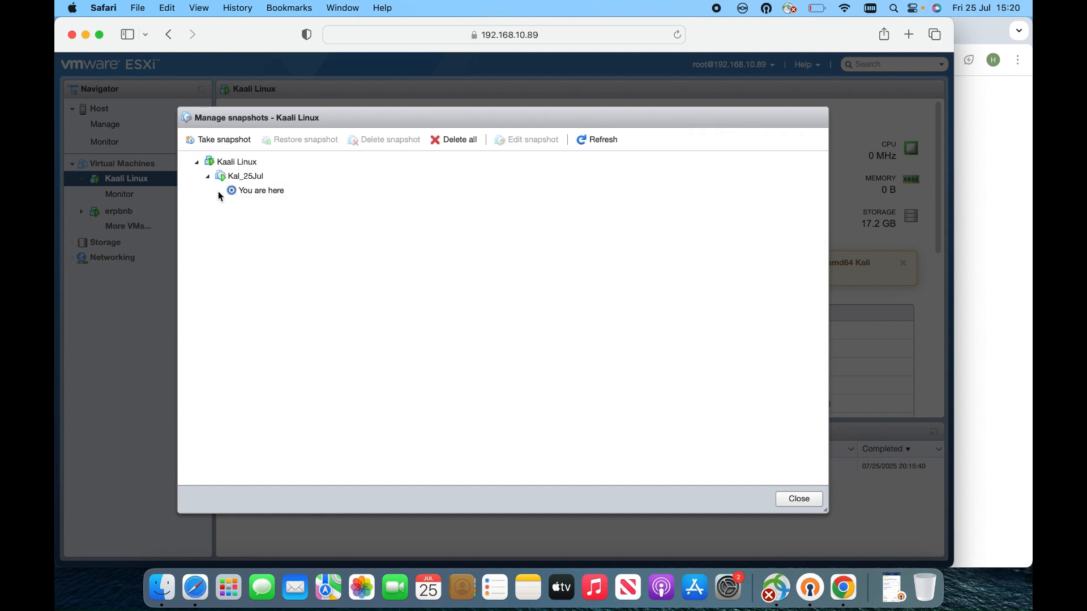
Step: Inspect Kal_25Jul and the You are here entry in the snapshot tree, then close it
{"action": "left_click", "coordinate": [209, 177]}
{"action": "left_click", "coordinate": [208, 177]}
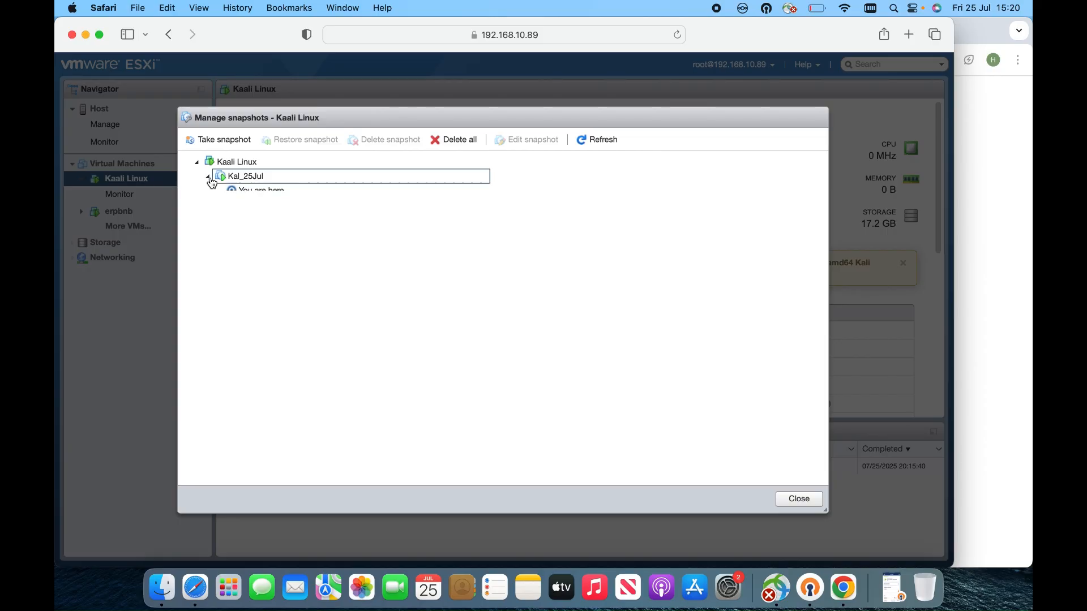
{"action": "left_click", "coordinate": [247, 193]}
{"action": "left_click", "coordinate": [249, 179]}
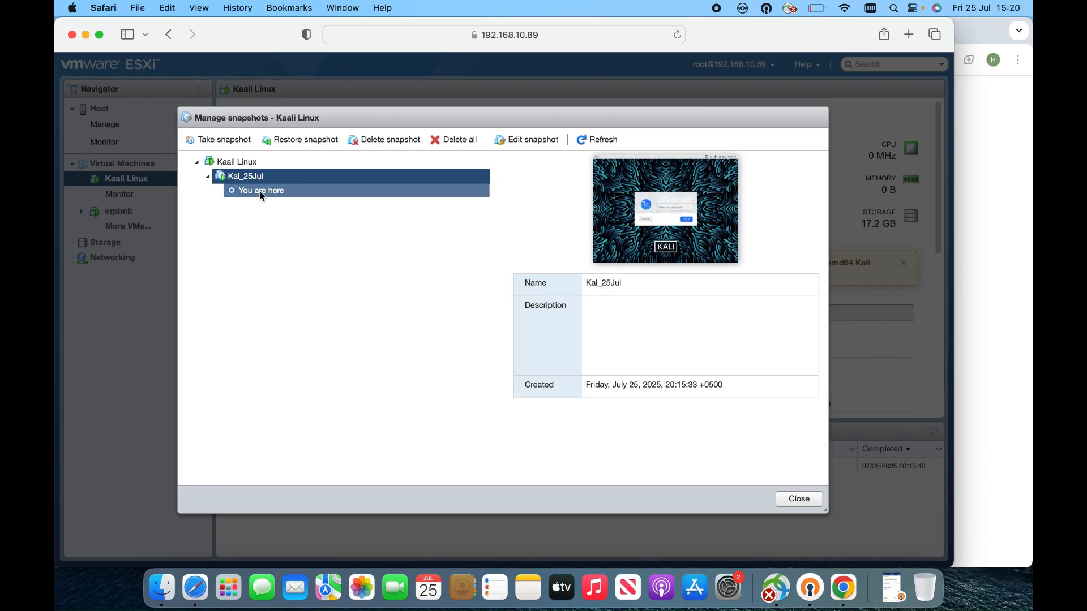
{"action": "left_click", "coordinate": [259, 194]}
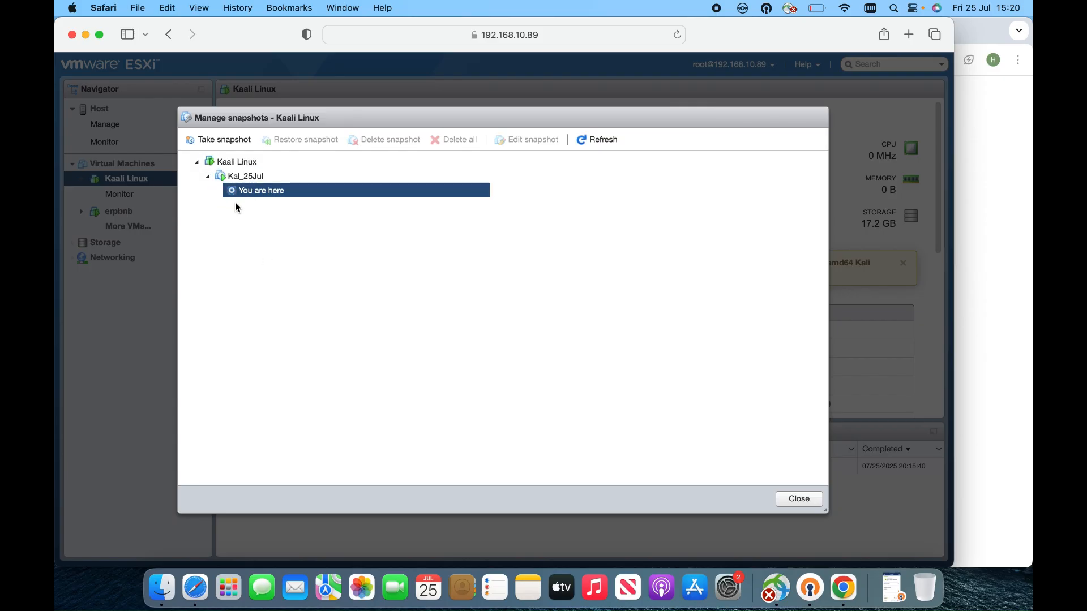
{"action": "left_click", "coordinate": [256, 178]}
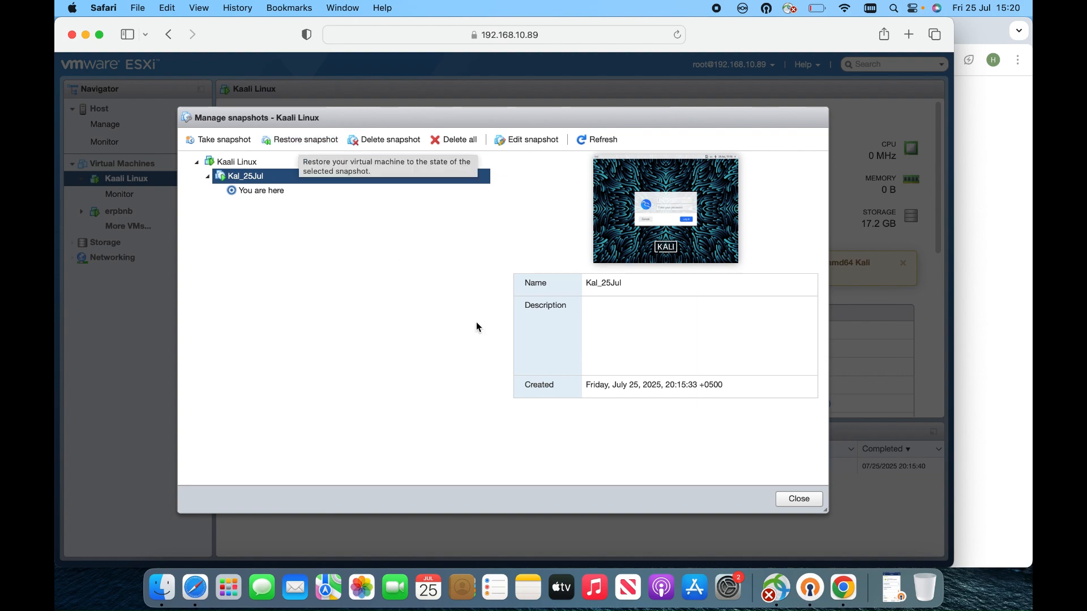
{"action": "left_click", "coordinate": [810, 502]}
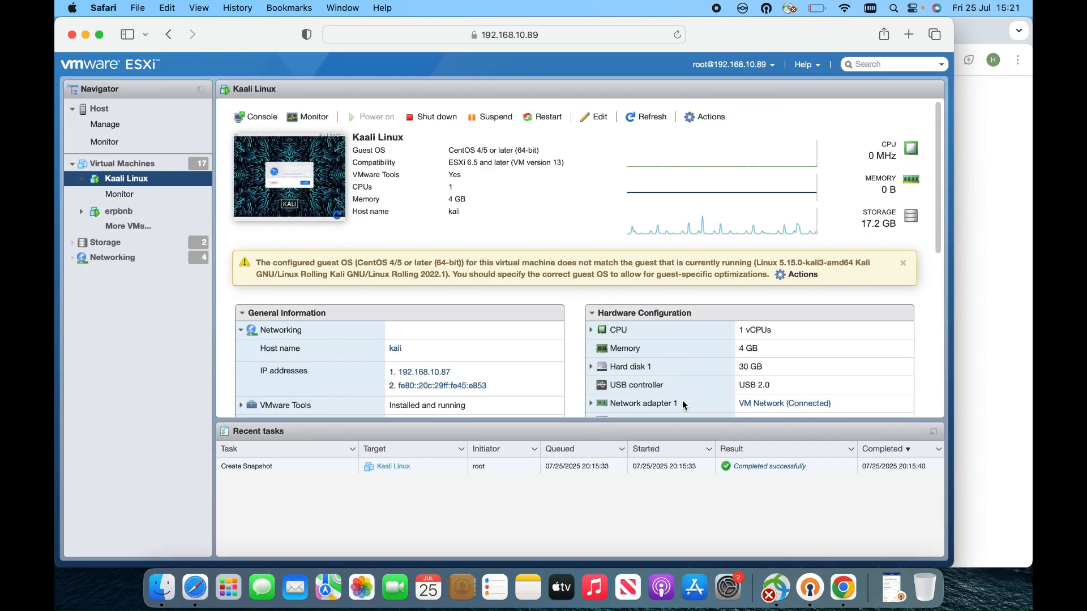